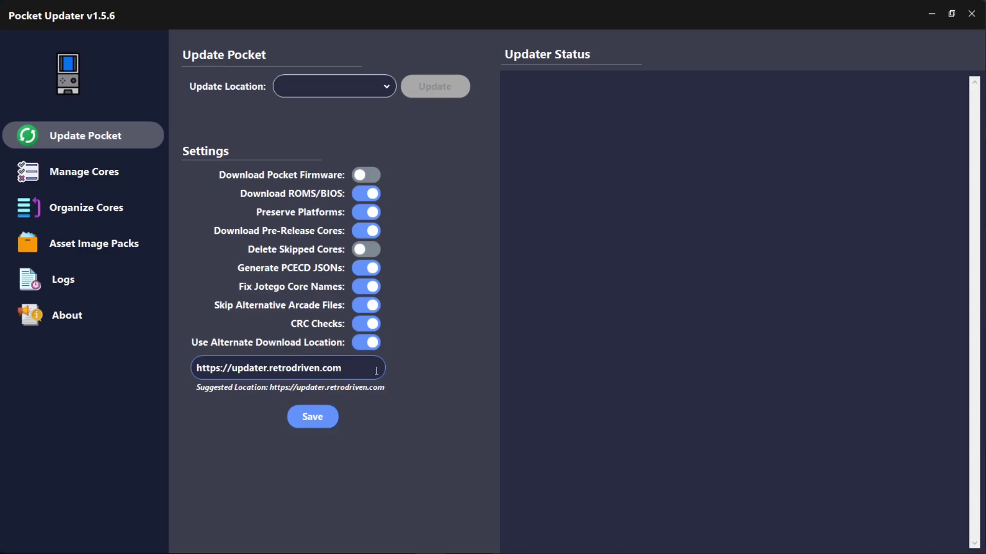
pyautogui.moveTo(360, 371); pyautogui.dragTo(184, 364)
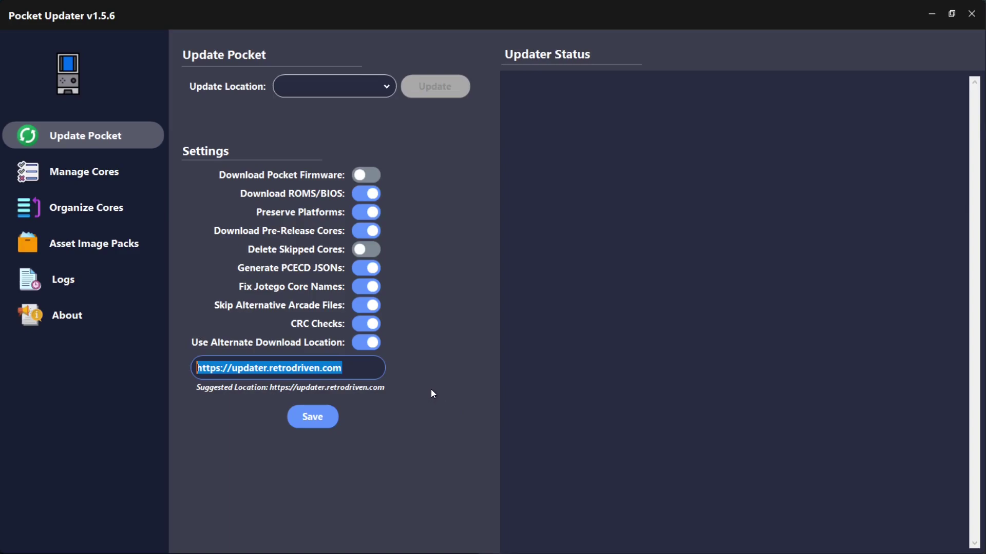
# Step: Open the core management list and deselect all cores at once
pyautogui.click(87, 176)
pyautogui.click(210, 87)
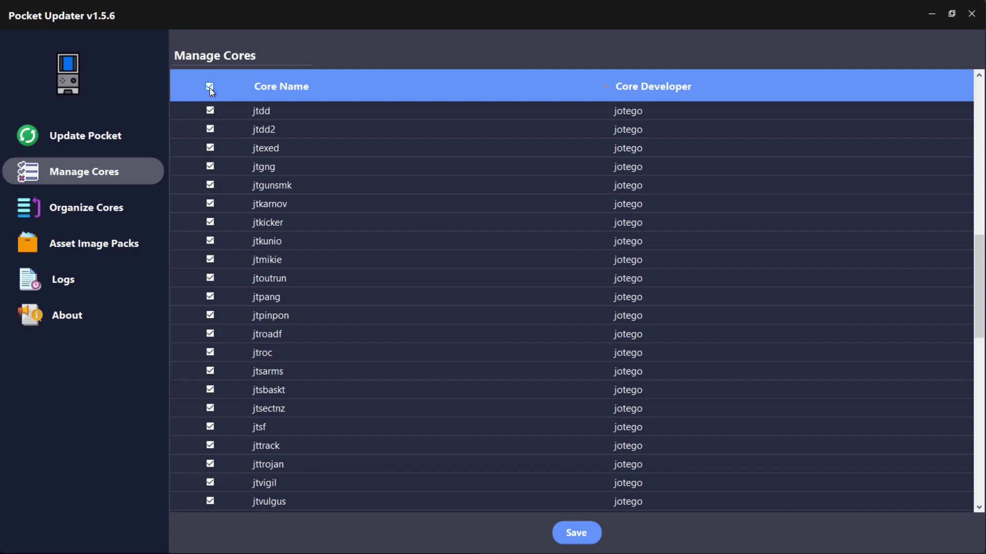
pyautogui.click(209, 87)
# Step: Select only the jtcps1 core by jotego for updating and save the core selection
pyautogui.scroll(-1, 316, 225)
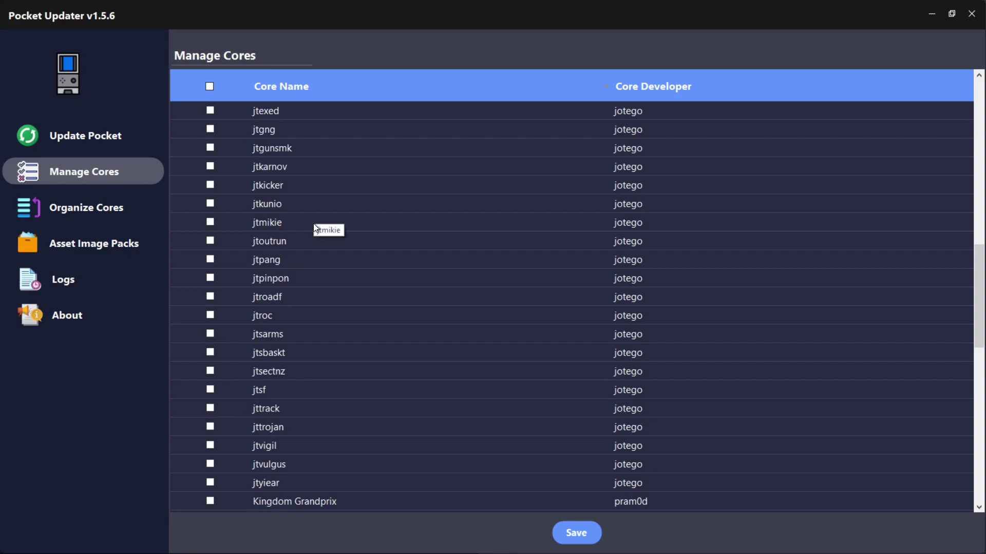
pyautogui.scroll(-1, 309, 270)
pyautogui.scroll(-2, 309, 269)
pyautogui.scroll(2, 308, 268)
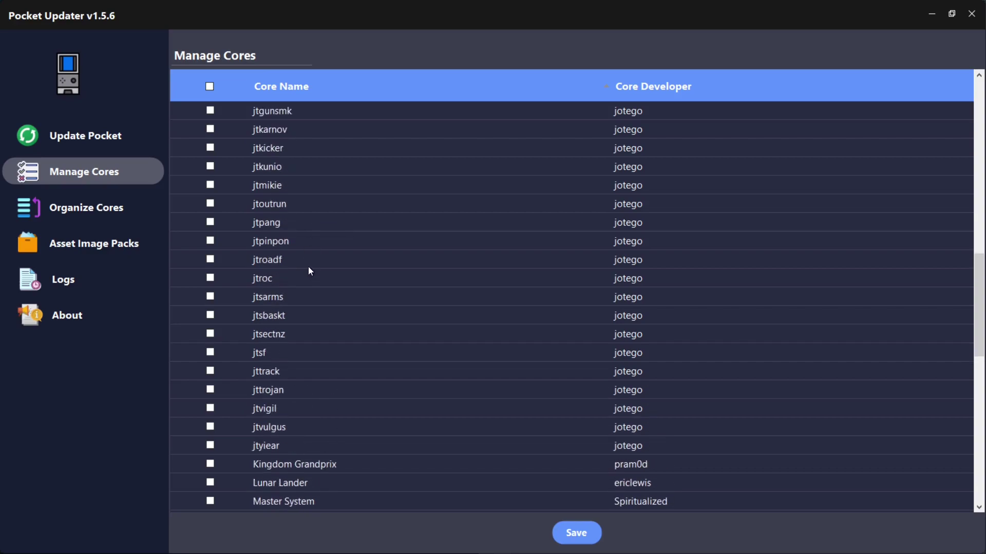
pyautogui.scroll(3, 315, 247)
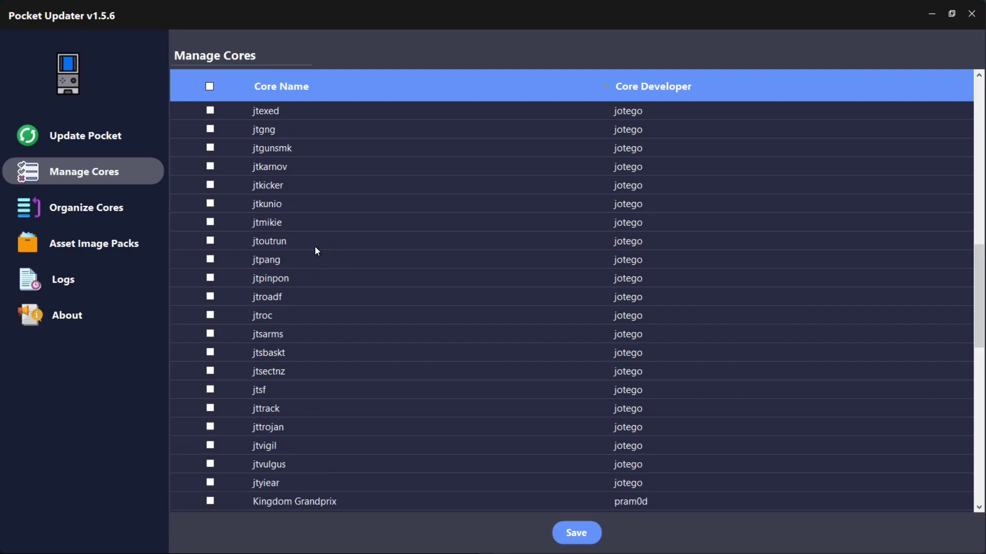
pyautogui.scroll(1, 291, 129)
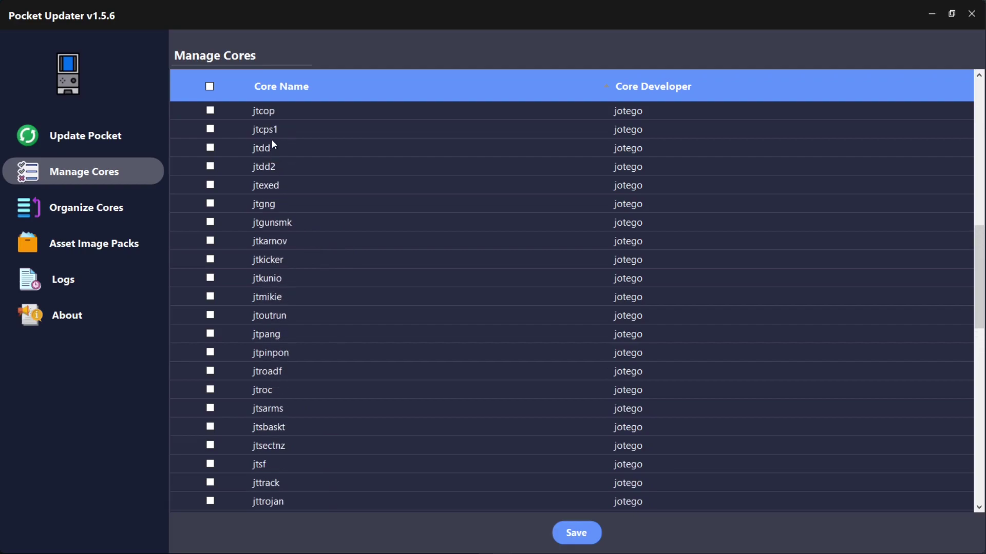
pyautogui.click(210, 130)
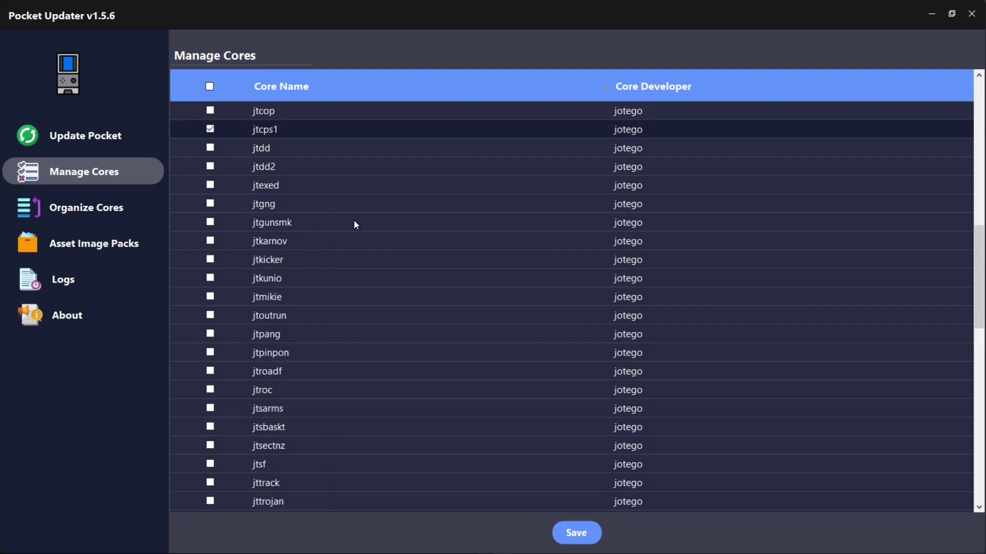
pyautogui.click(582, 536)
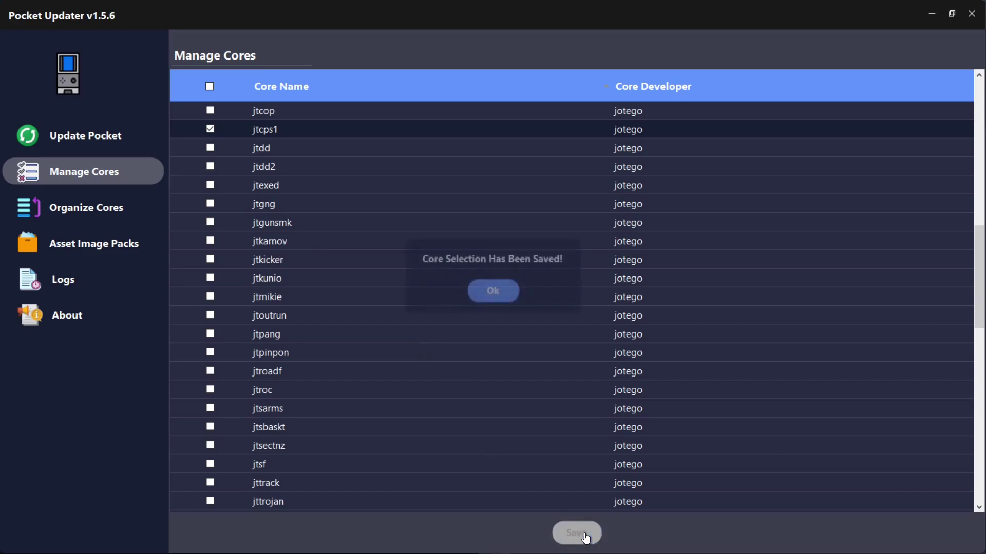
pyautogui.click(492, 292)
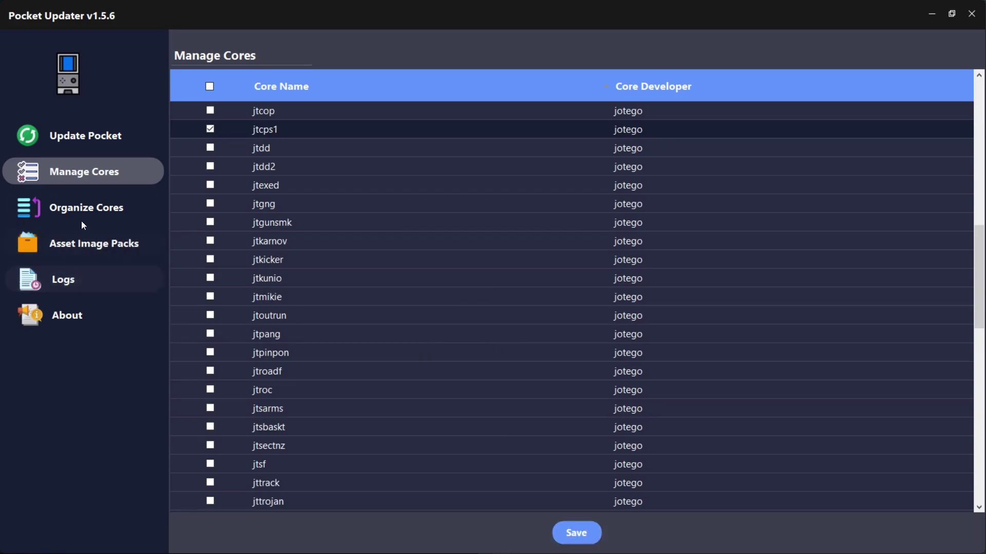
# Step: Return to the Pocket update page and set the update location to Removable Storage
pyautogui.click(99, 136)
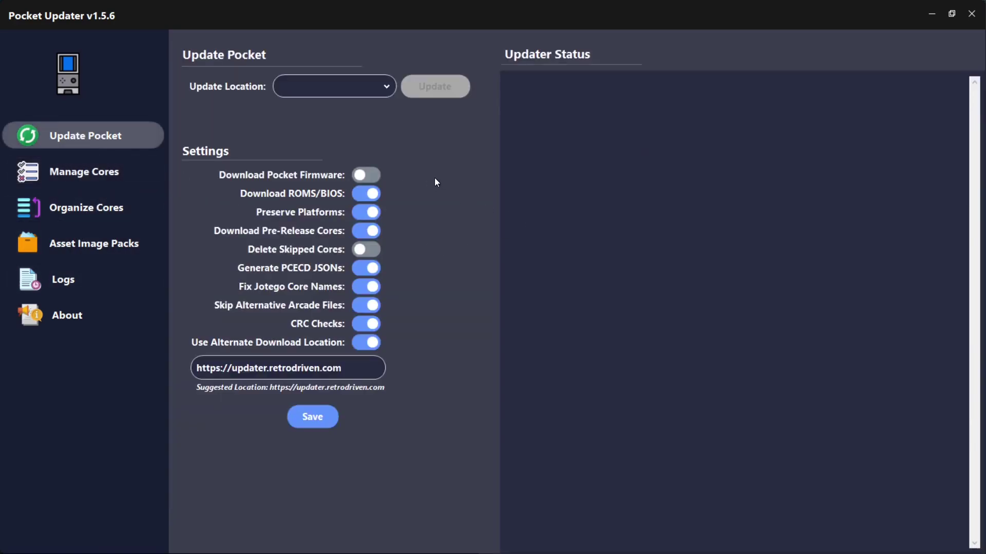
pyautogui.click(387, 91)
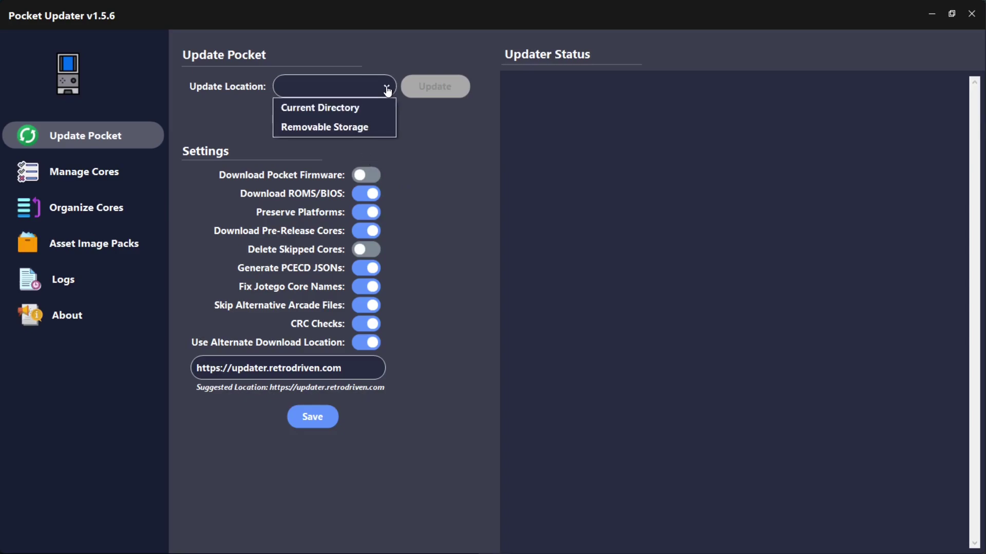
pyautogui.click(335, 134)
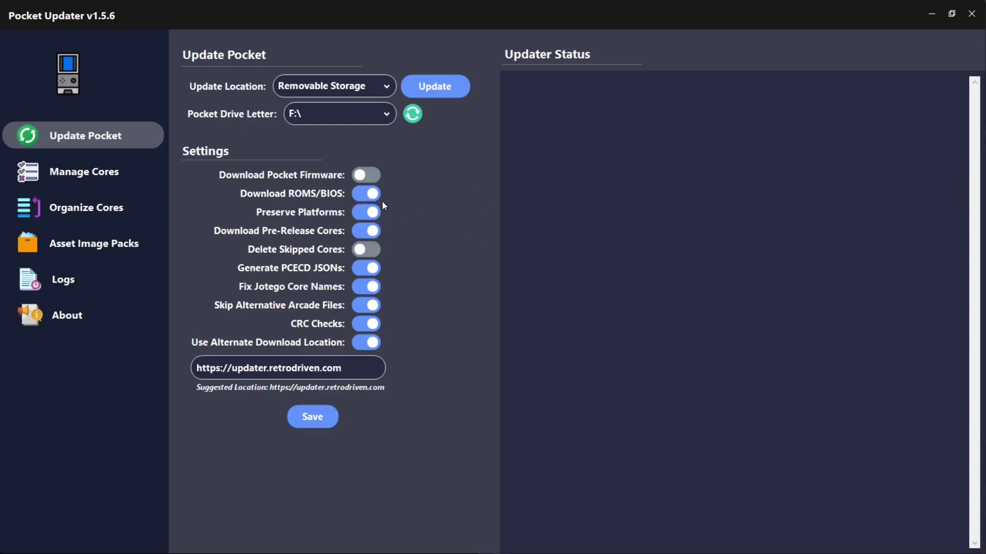
# Step: Turn off Download Pre-Release Cores, Generate PCECD JSONs and Skip Alternative Arcade Files, and save the settings
pyautogui.click(376, 234)
pyautogui.click(367, 269)
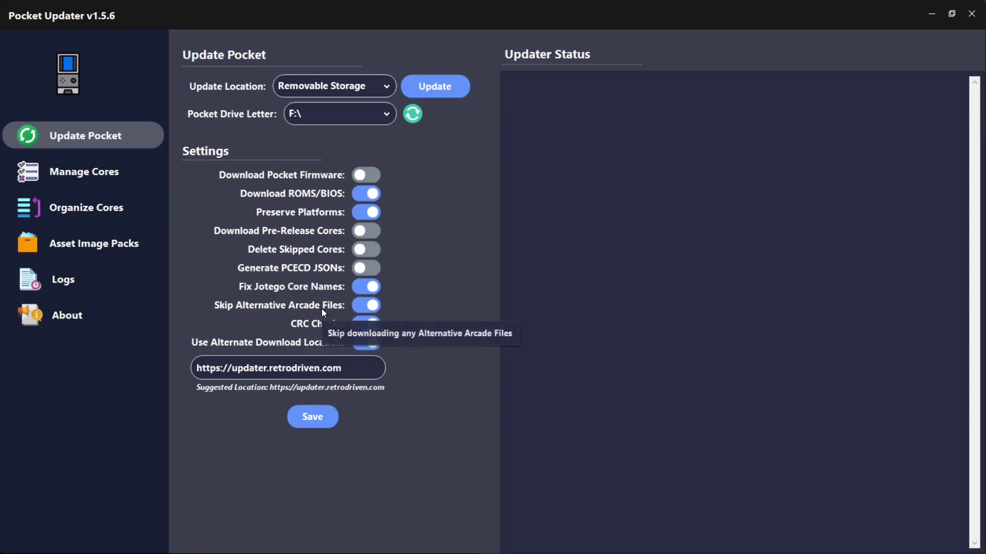
pyautogui.click(376, 311)
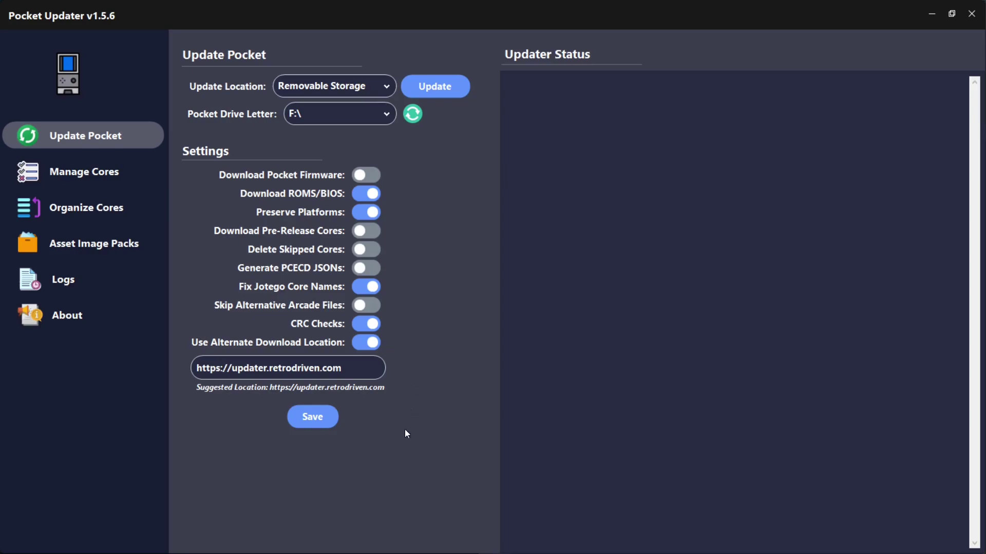
pyautogui.click(312, 417)
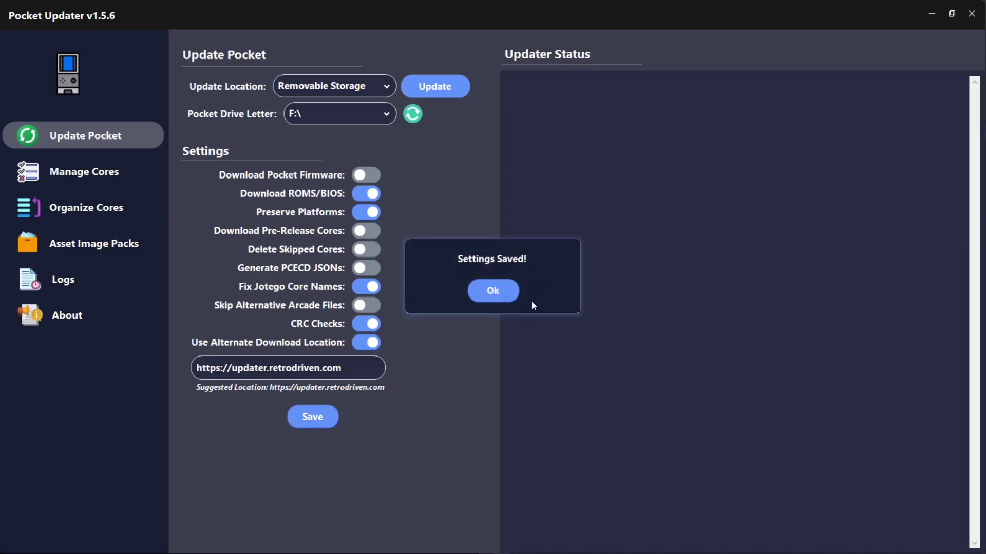
pyautogui.click(502, 292)
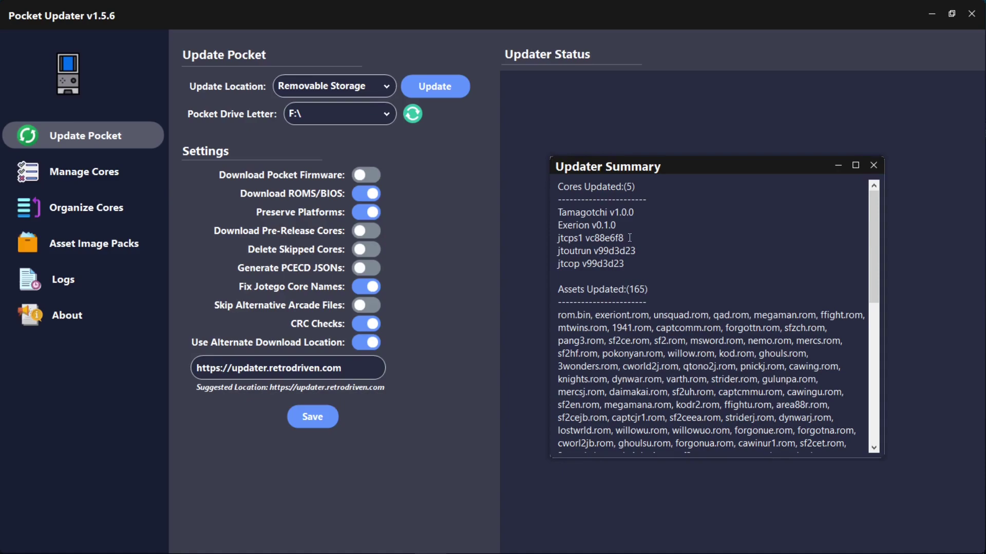
# Step: Examine the jtcps1 entry and the list of updated assets in the Updater Summary
pyautogui.moveTo(629, 237); pyautogui.dragTo(558, 238)
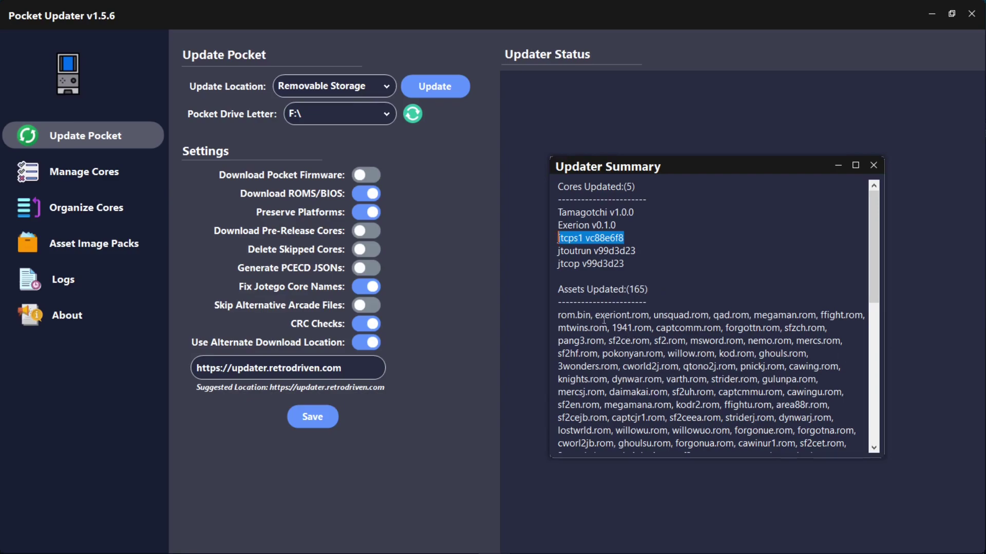
pyautogui.scroll(-1, 715, 328)
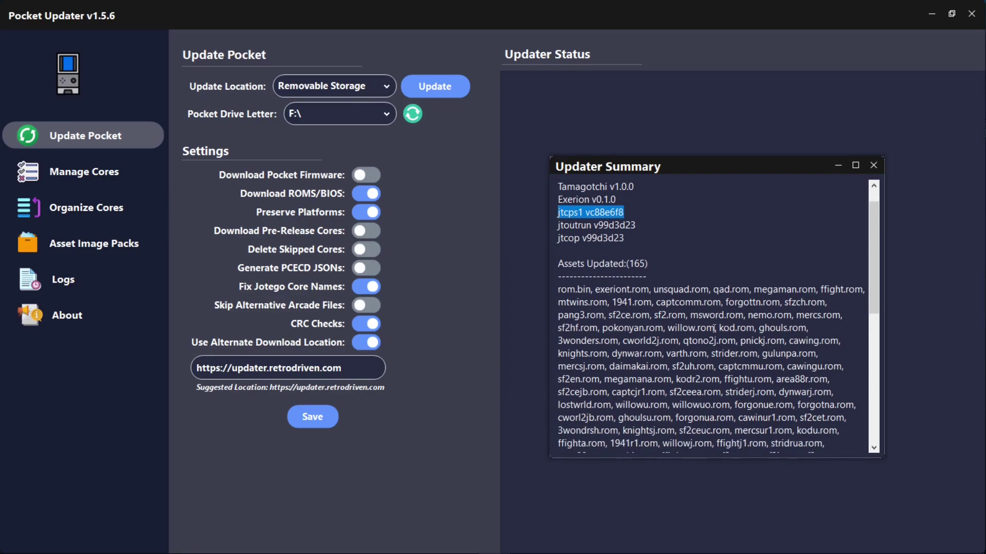
pyautogui.scroll(-1, 714, 328)
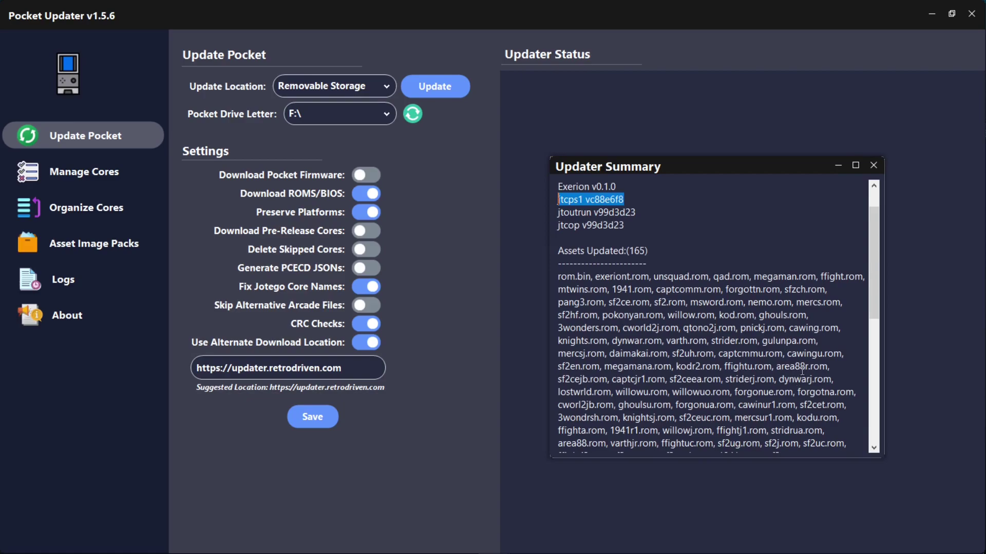
pyautogui.scroll(-1, 802, 364)
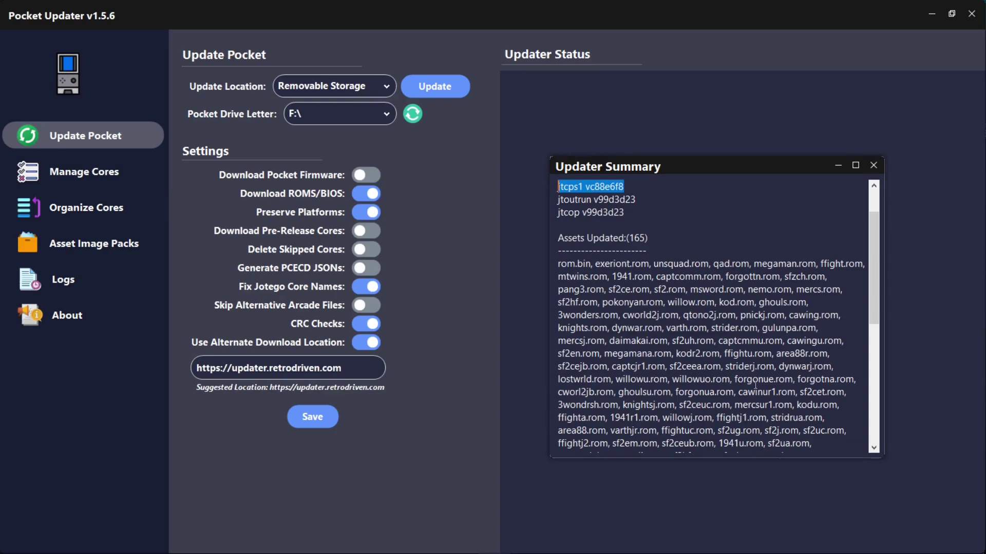
pyautogui.scroll(-2, 631, 416)
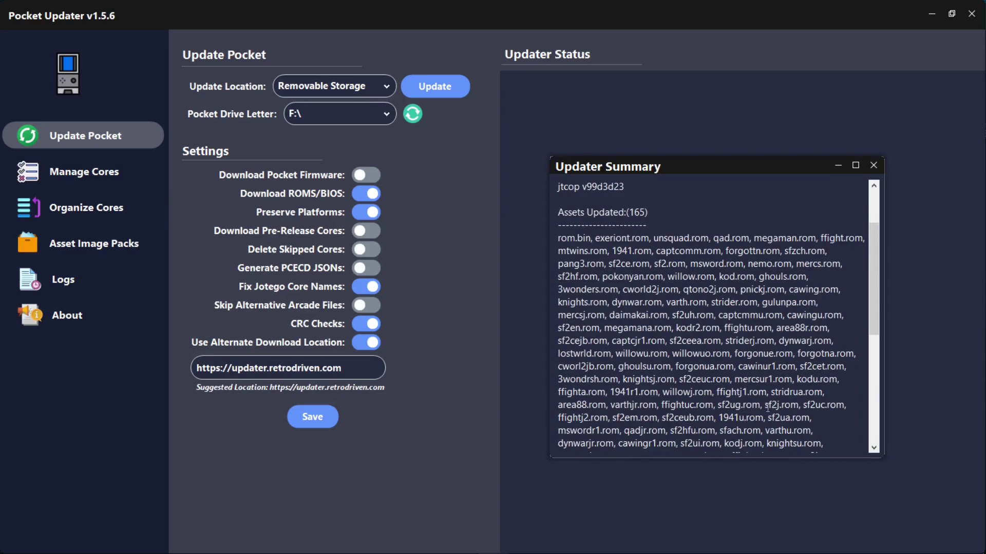
pyautogui.scroll(-1, 714, 411)
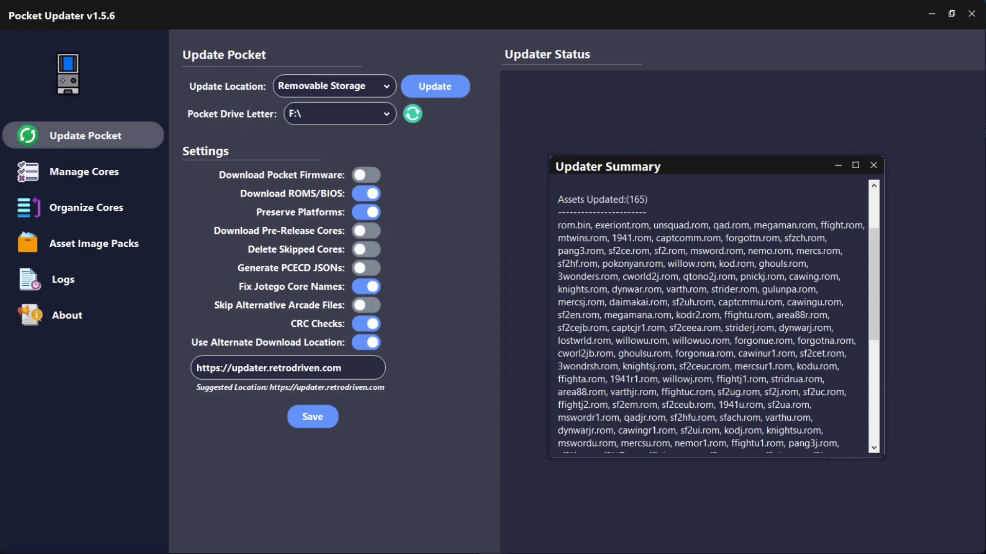
# Step: Switch to File Explorer and view the properties of the jtcps1 folder inside the USB drive's Assets folder
pyautogui.hotkey('alt', 'Tab')
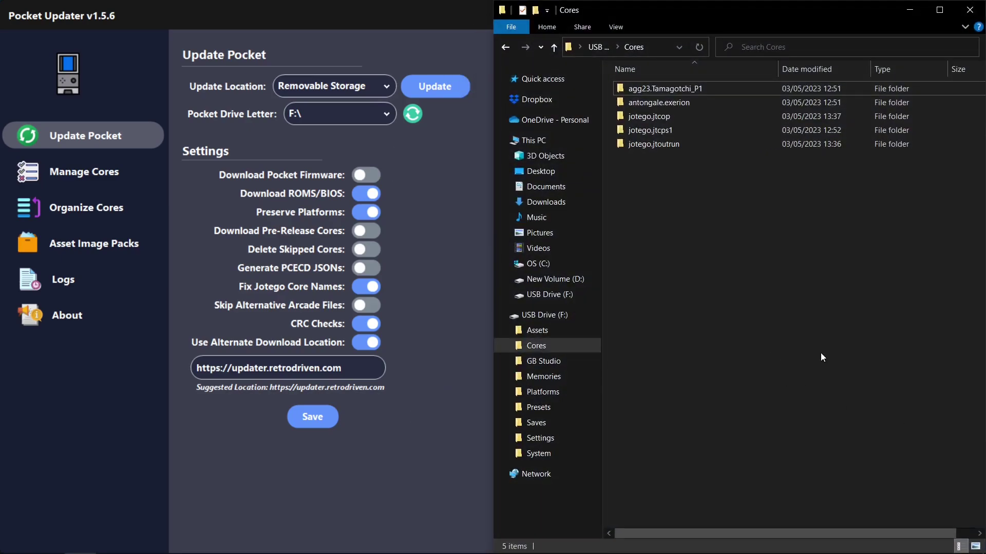
pyautogui.click(599, 46)
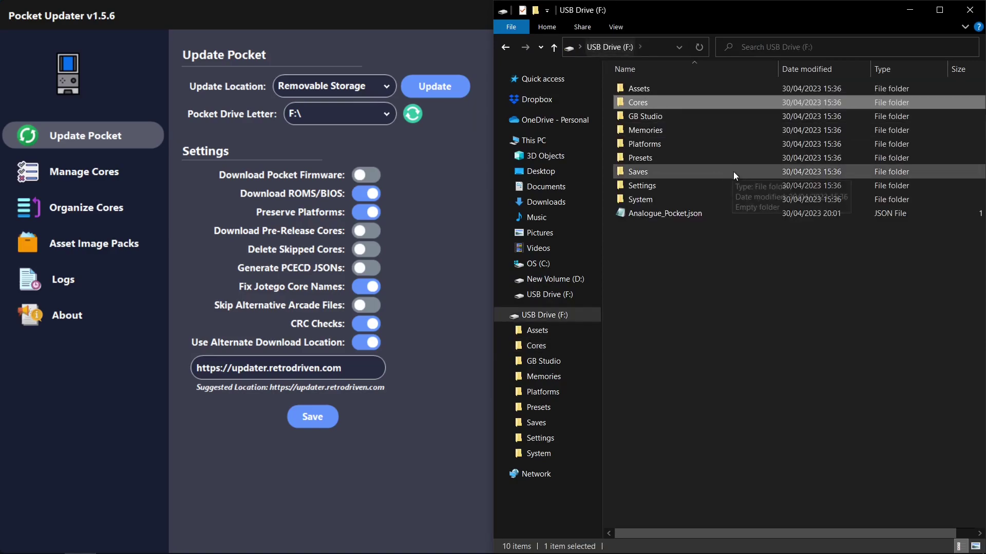
pyautogui.doubleClick(643, 88)
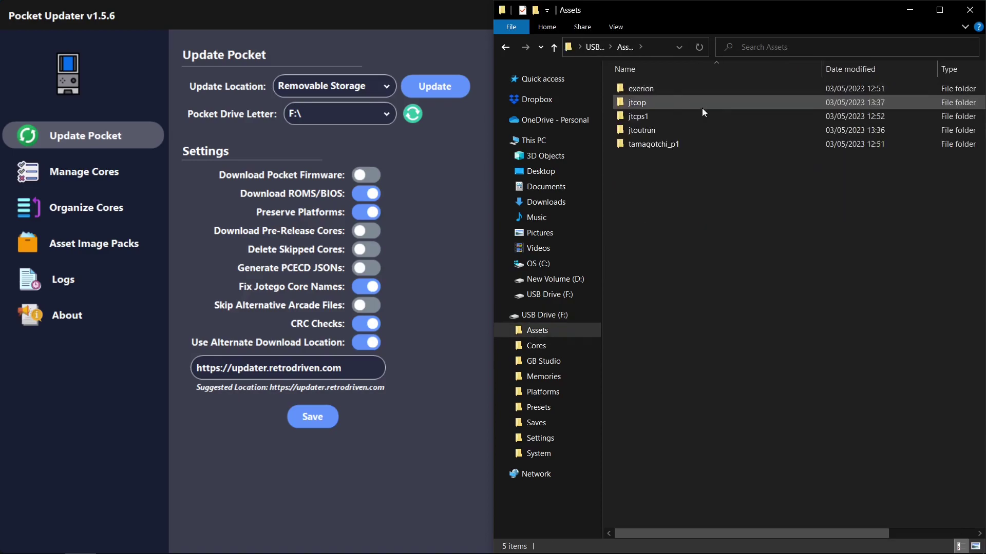
pyautogui.rightClick(636, 116)
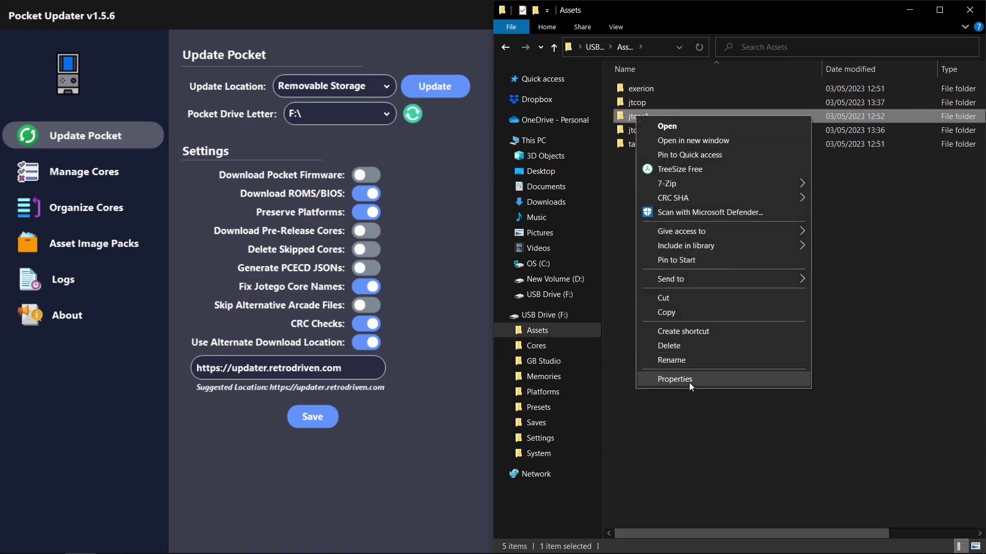
pyautogui.click(734, 379)
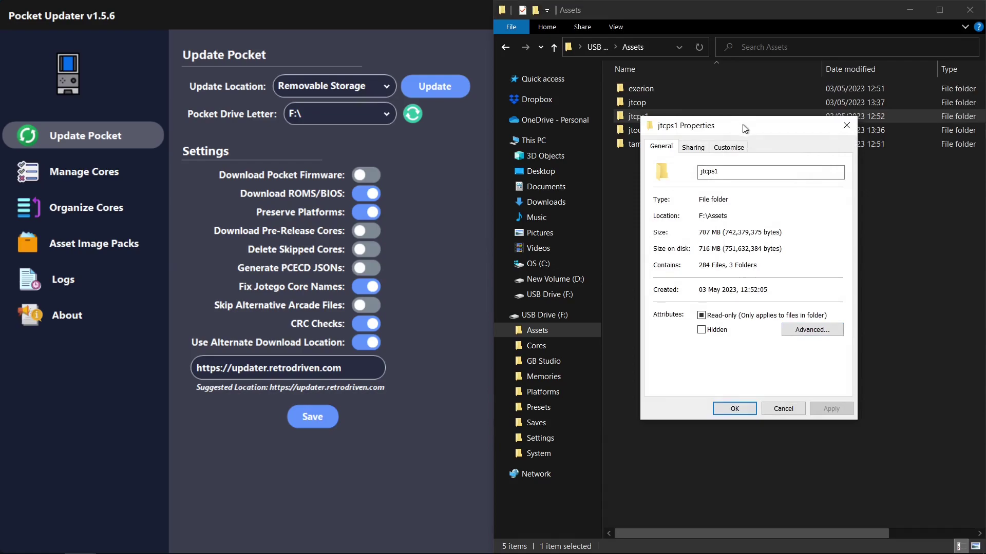
pyautogui.moveTo(742, 124); pyautogui.dragTo(773, 188)
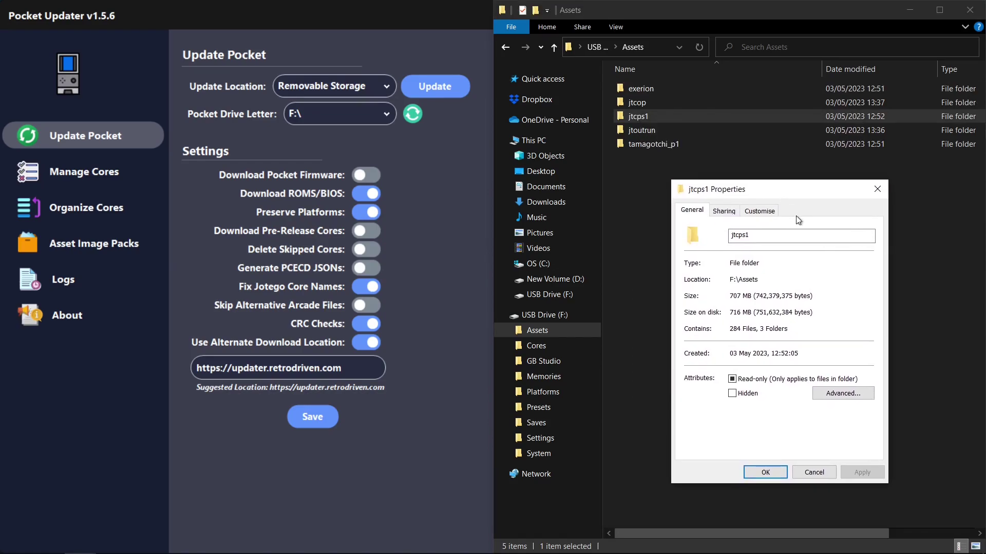